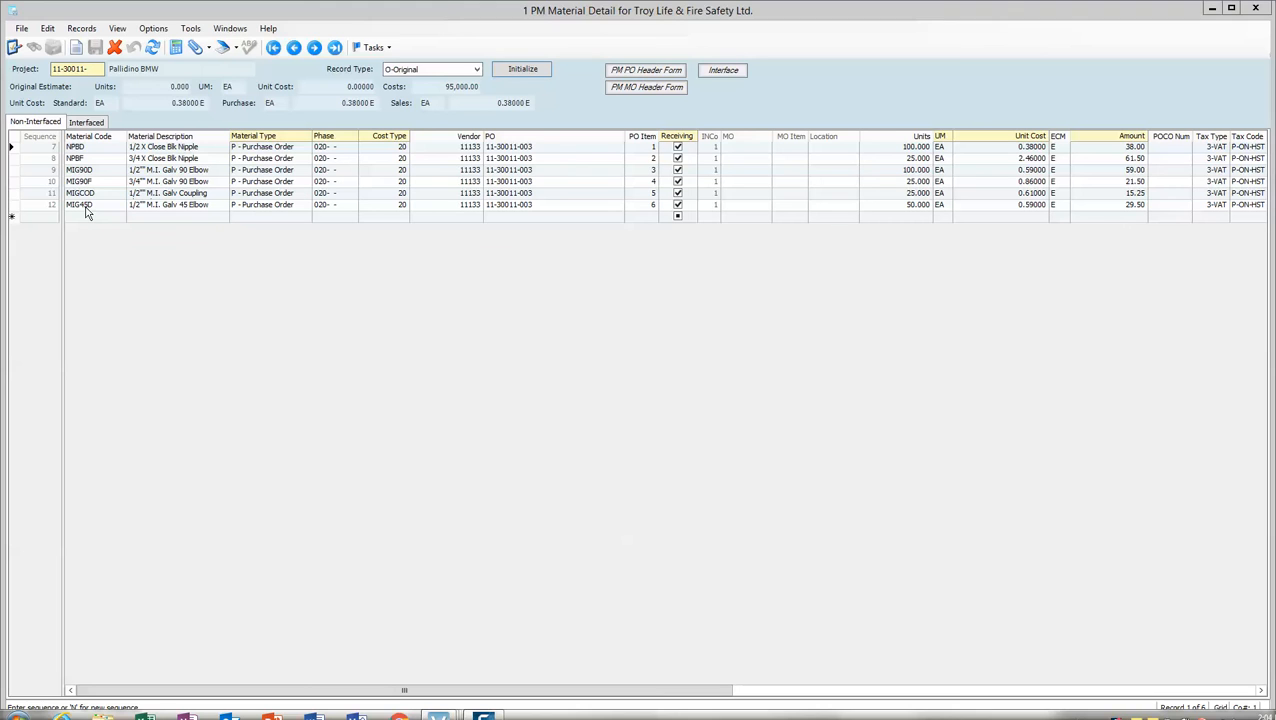
# Delete the last material line, MIG45D (1/2" M.I. Galv 45 Elbow), from the non-interfaced items
pyautogui.click(86, 208)
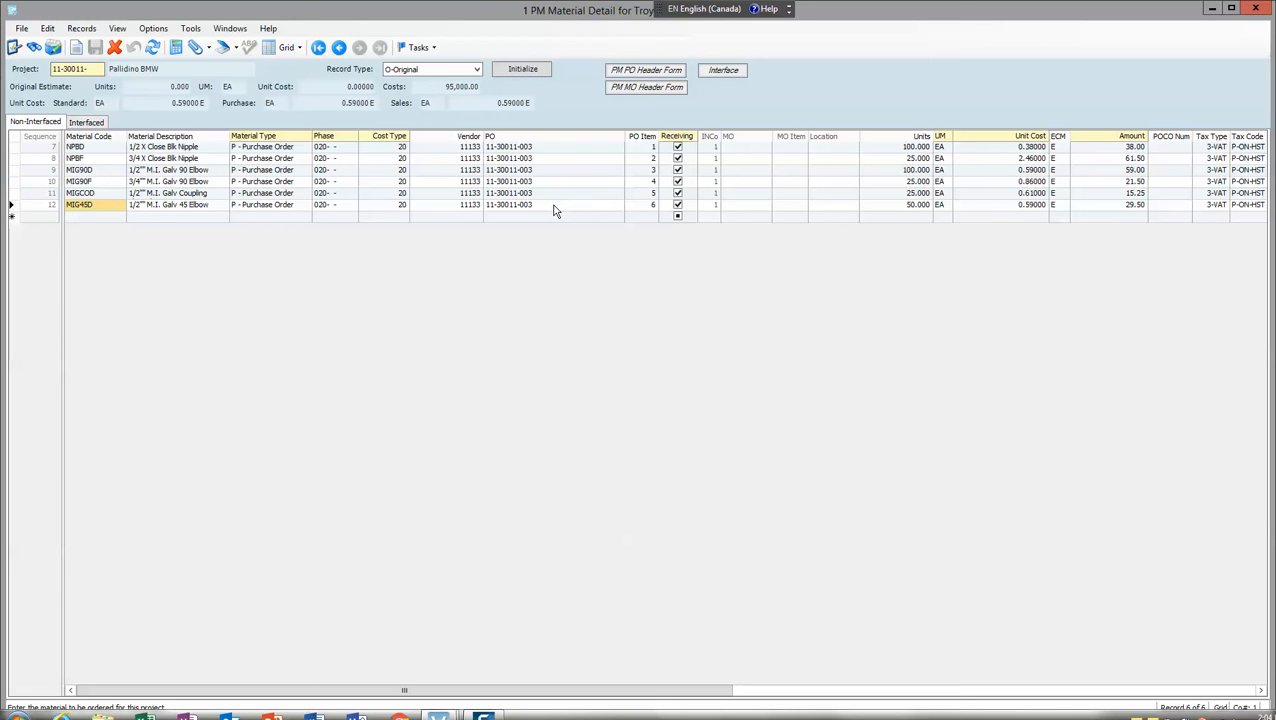
pyautogui.click(12, 204)
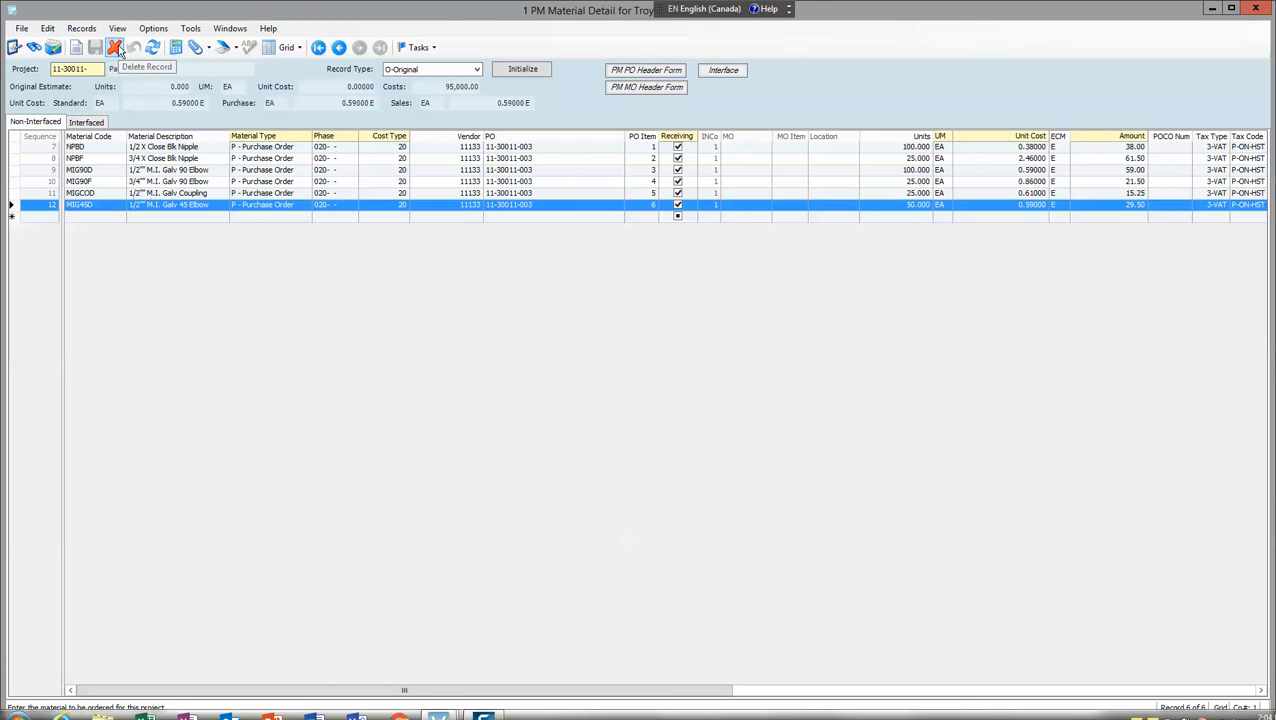
pyautogui.click(115, 48)
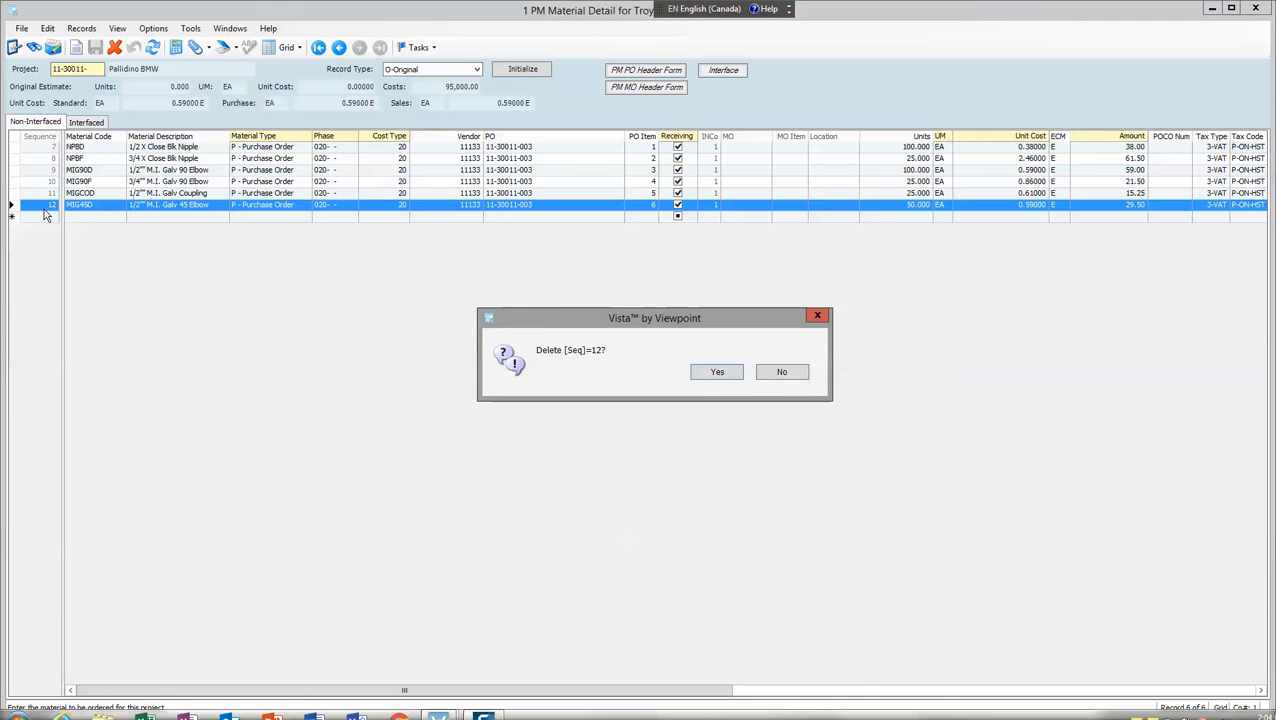
pyautogui.click(716, 373)
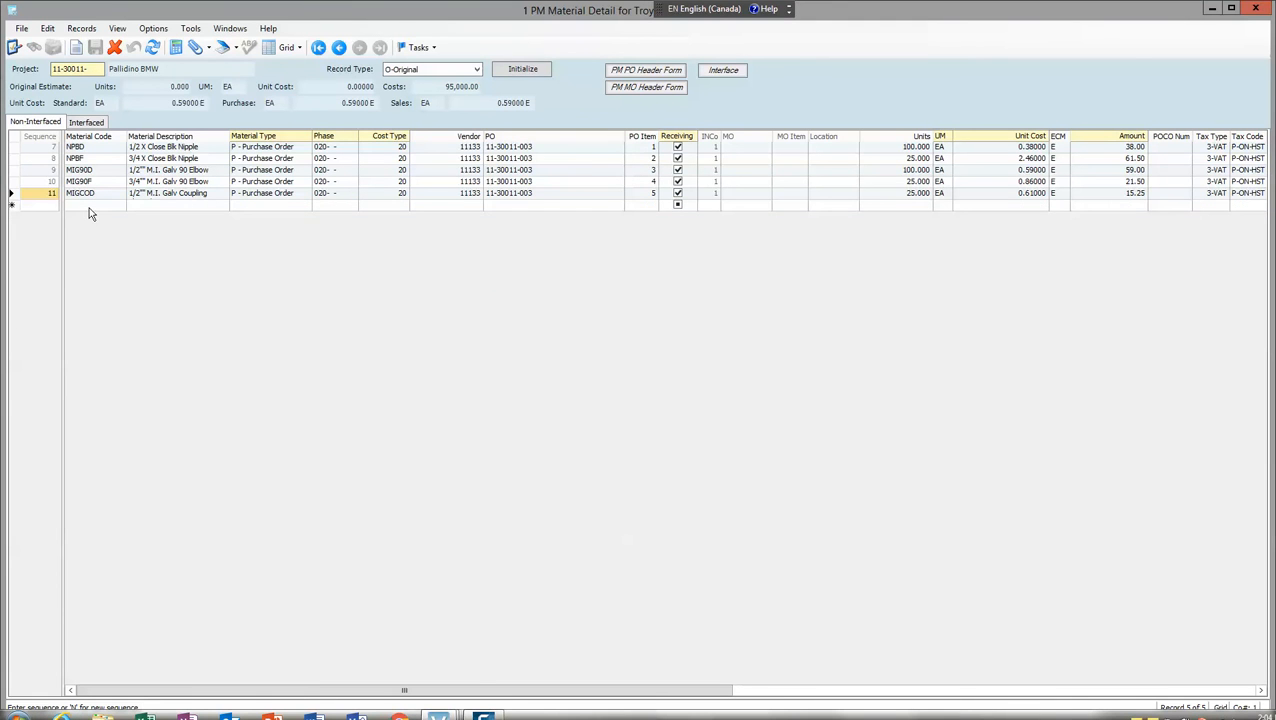
# Add a new material line with material code CIPLG and material type P - Purchase Order
pyautogui.click(112, 206)
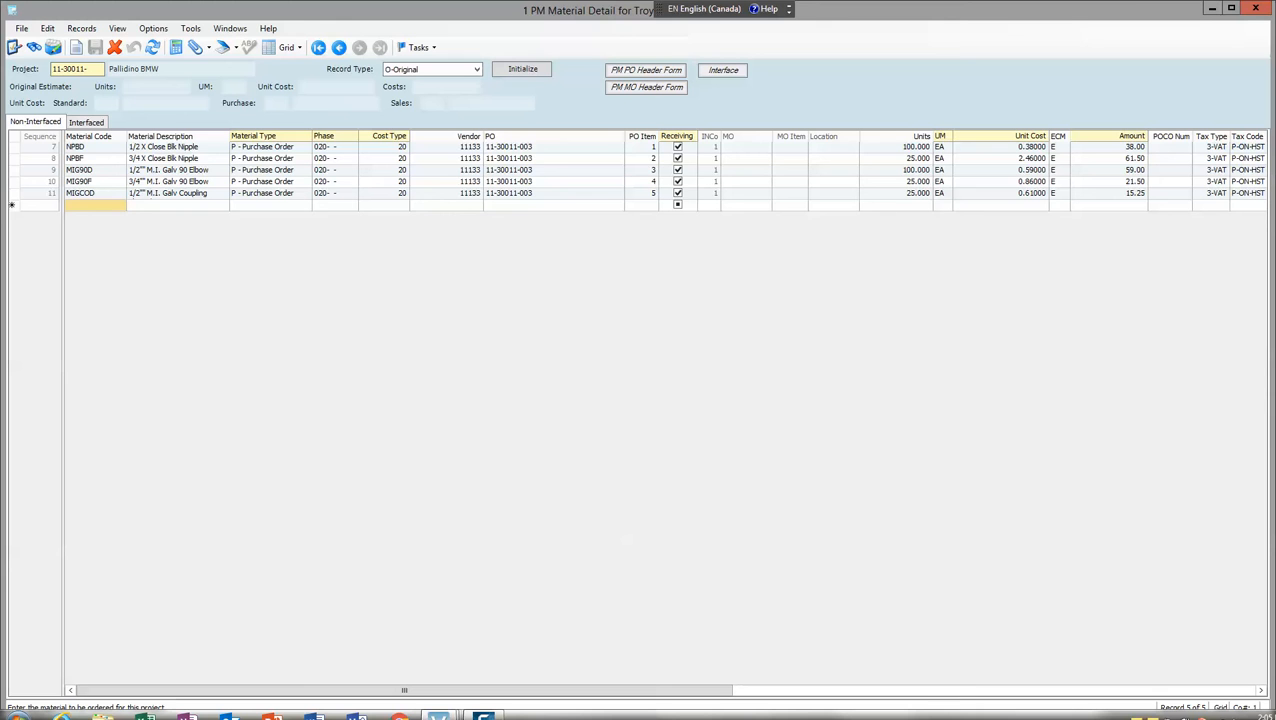
pyautogui.write('CIPLG')
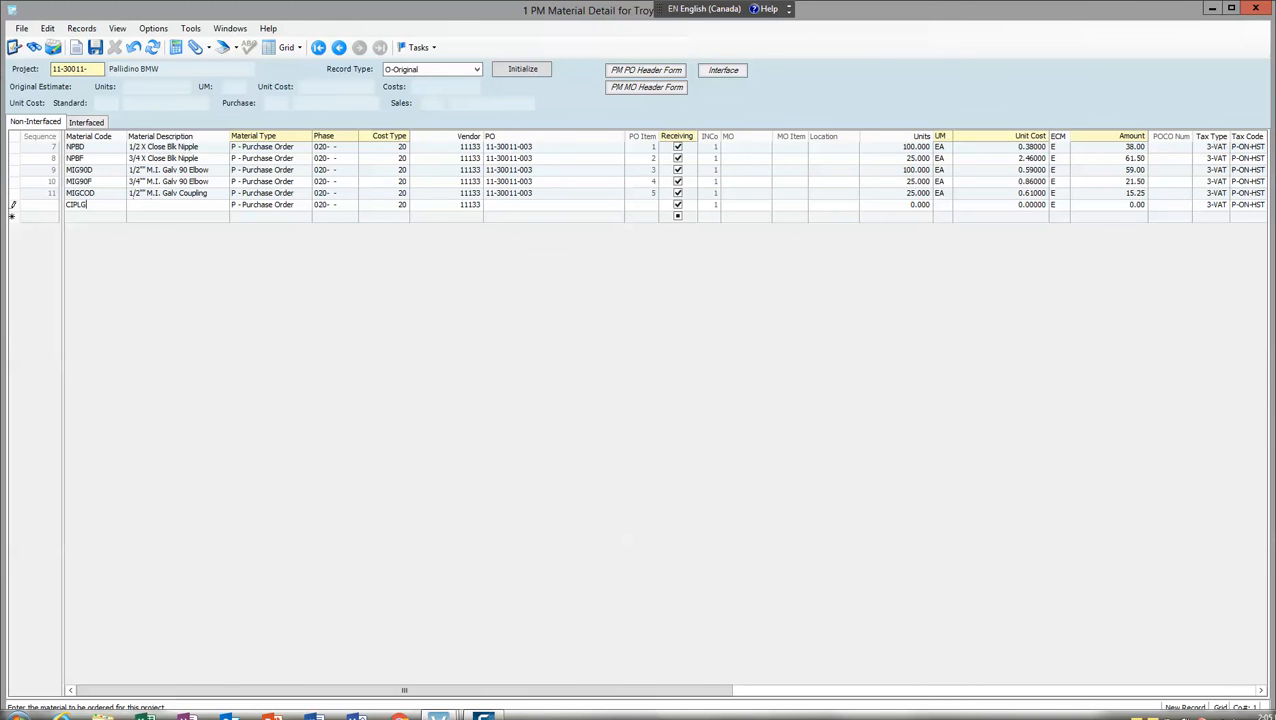
pyautogui.press('Tab')
pyautogui.press('Tab')
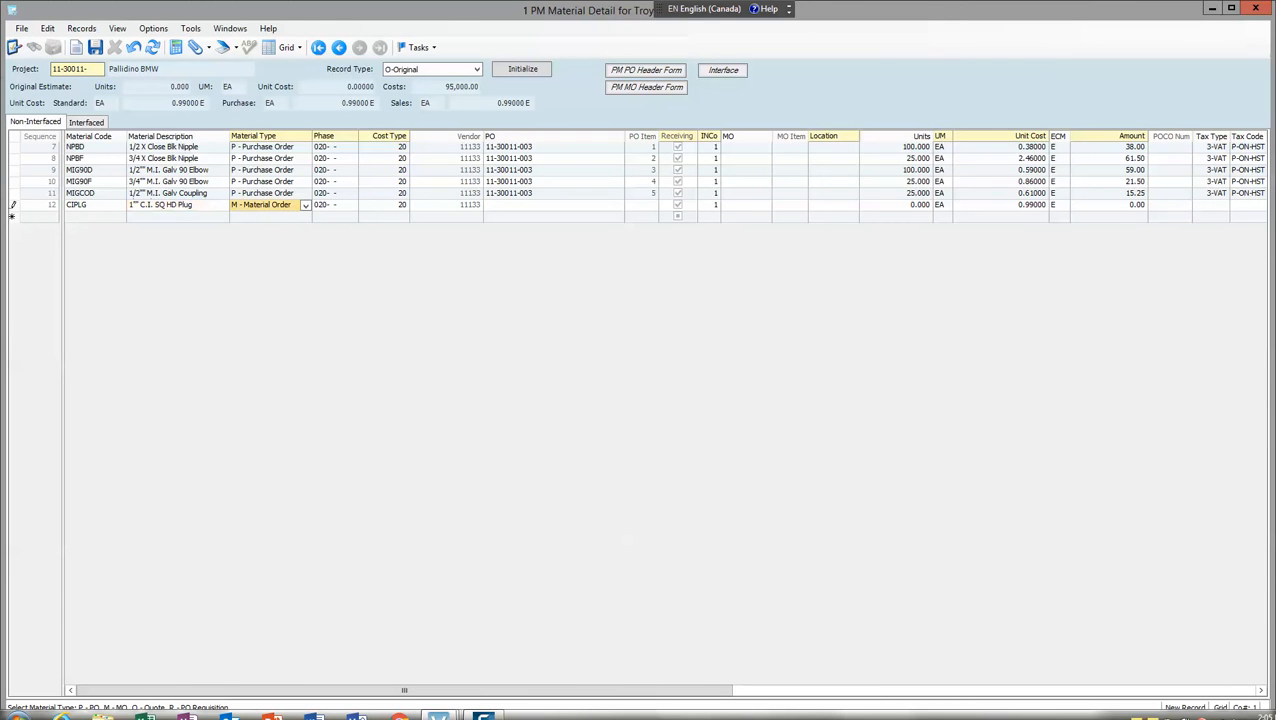
pyautogui.press('p')
# Leave the CIPLG line's PO blank, set its units to 50, and initialize the line to assign it to a purchase order
pyautogui.press('Tab')
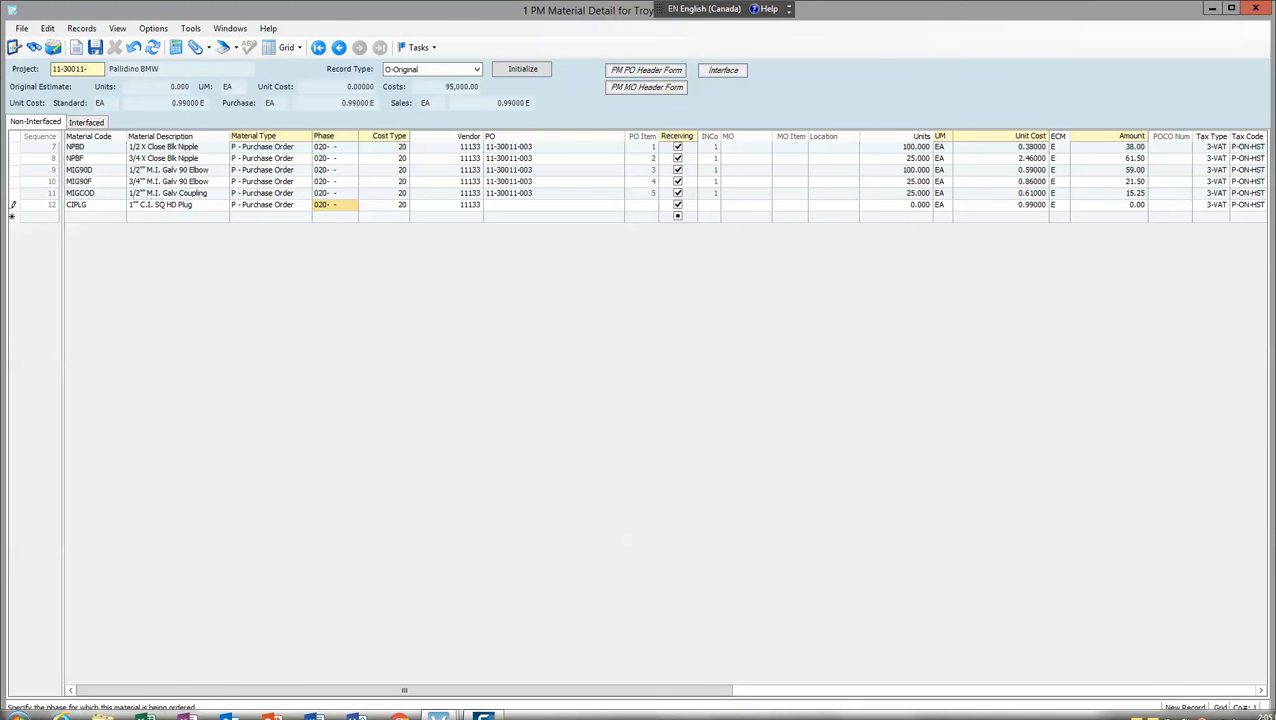
pyautogui.press('Tab')
pyautogui.press('Tab')
pyautogui.press('Tab')
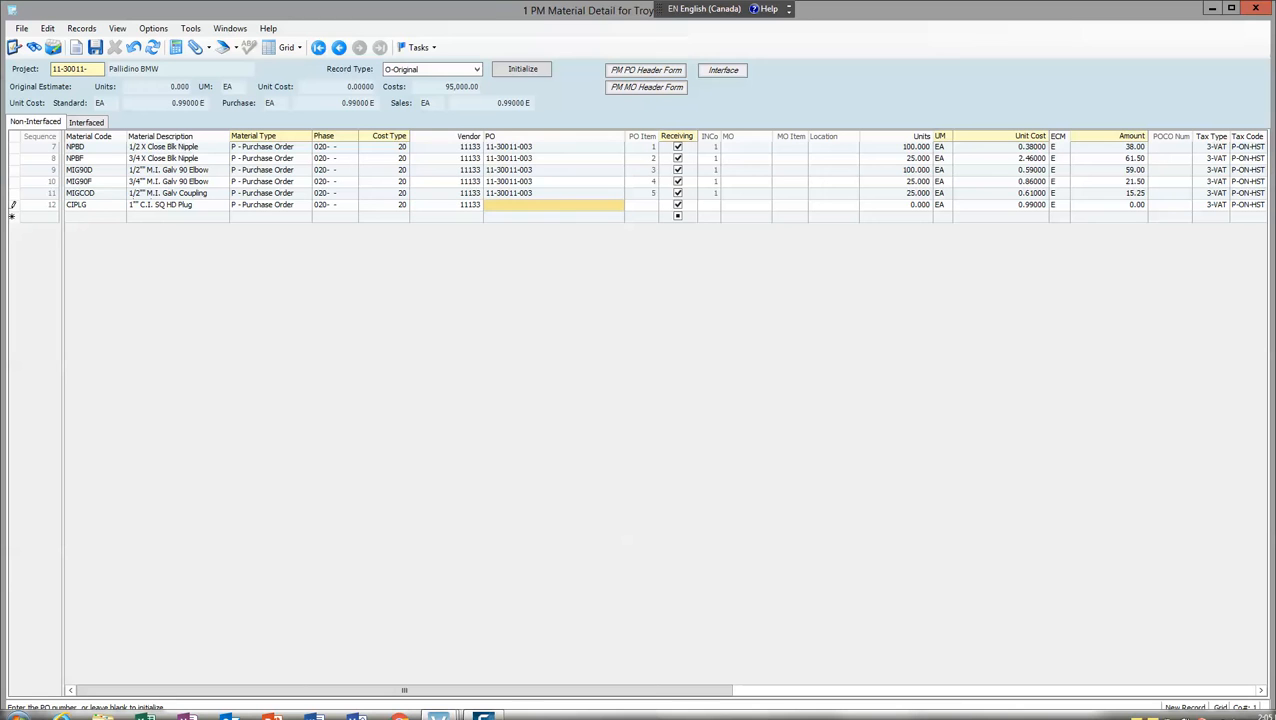
pyautogui.press('Tab')
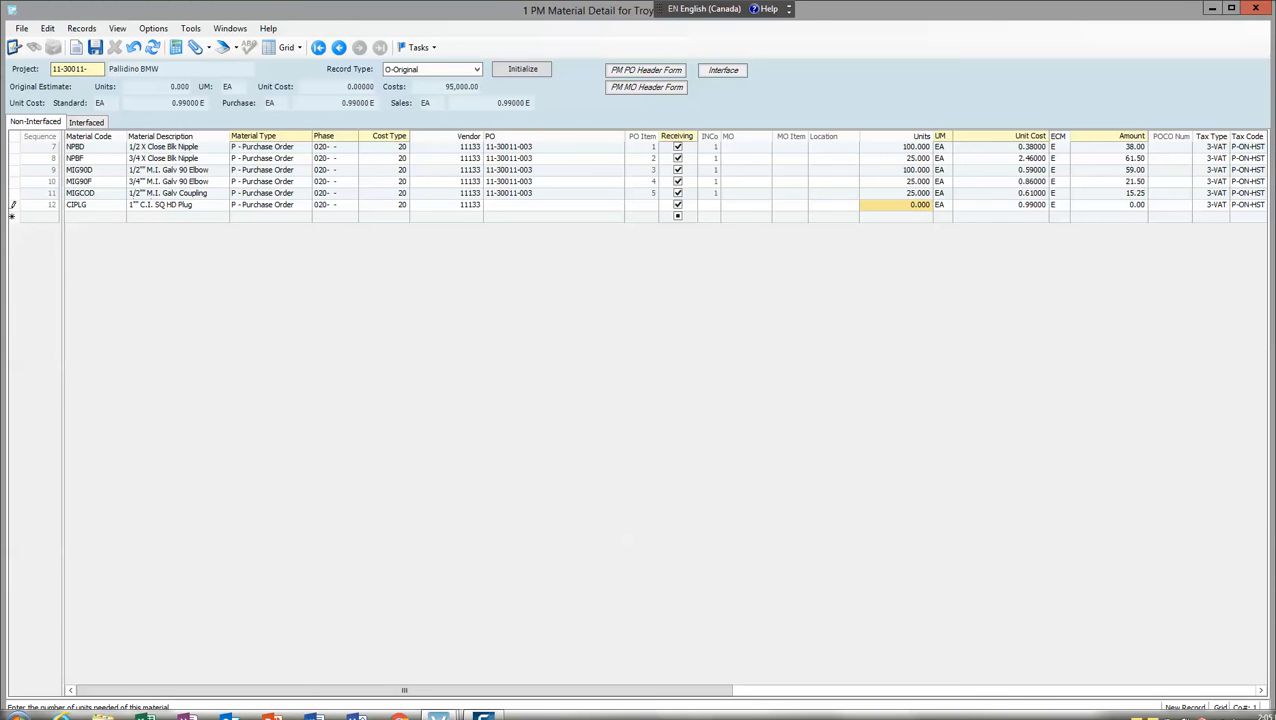
pyautogui.write('50')
pyautogui.press('Tab')
pyautogui.press('Tab')
pyautogui.press('Tab')
pyautogui.press('Tab')
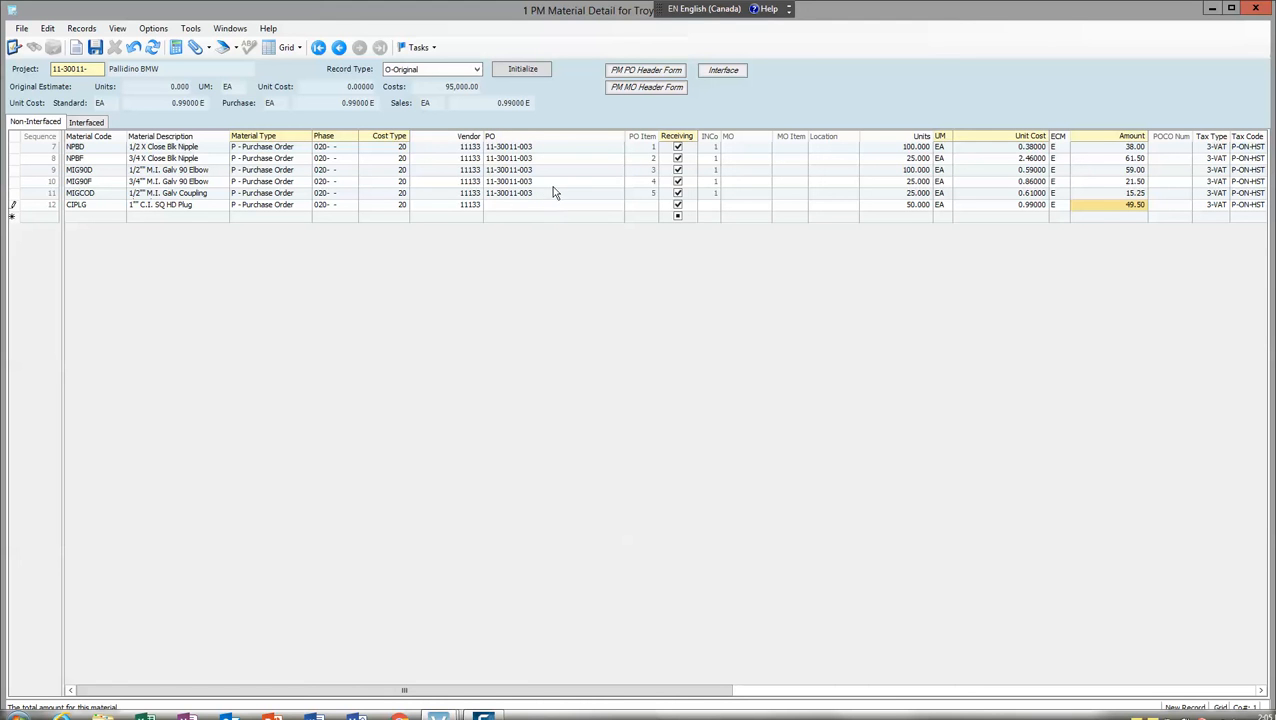
pyautogui.click(535, 73)
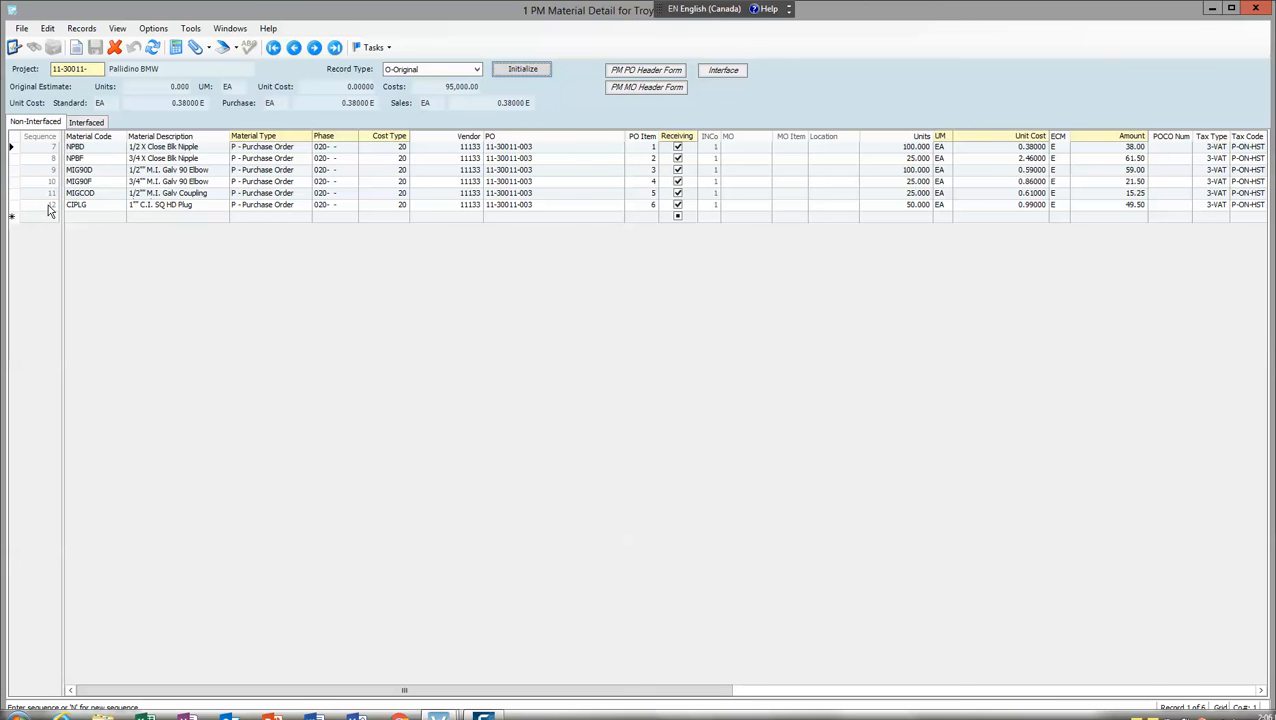
# Replace the material code on the last line with CI90G, accepting the line's other values
pyautogui.click(100, 209)
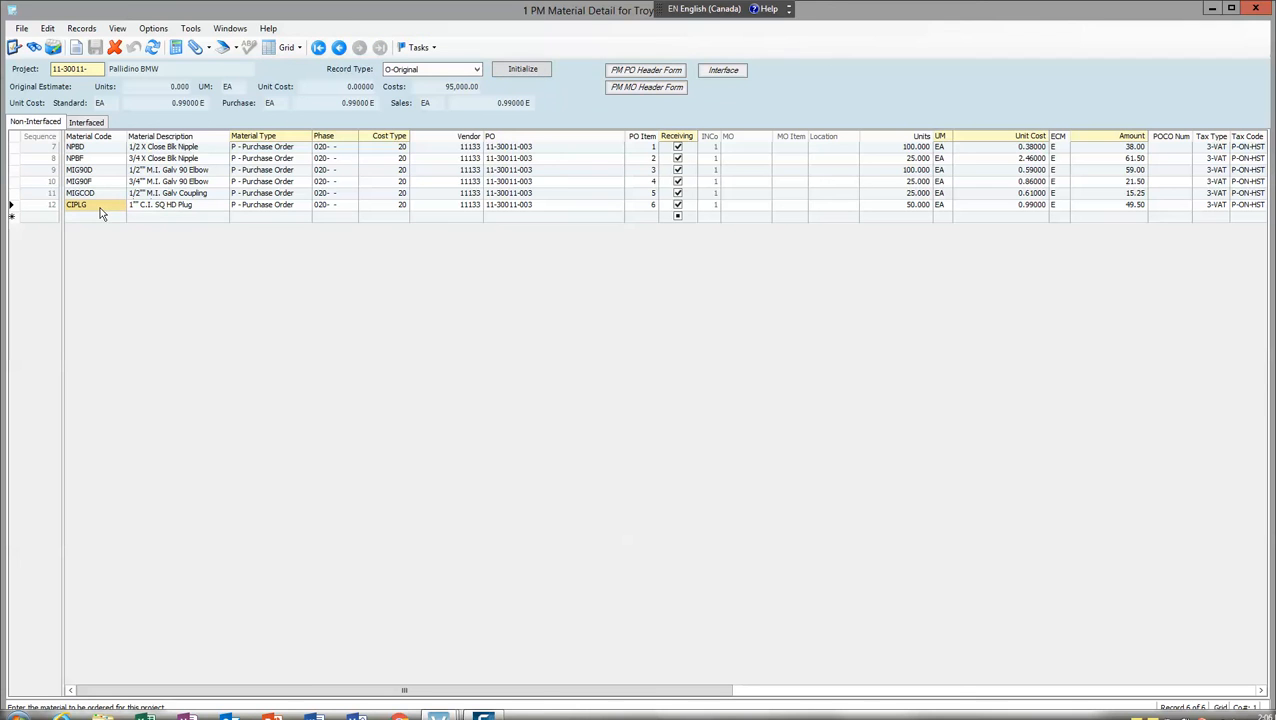
pyautogui.click(101, 206)
pyautogui.write('CI90G')
pyautogui.press('Tab')
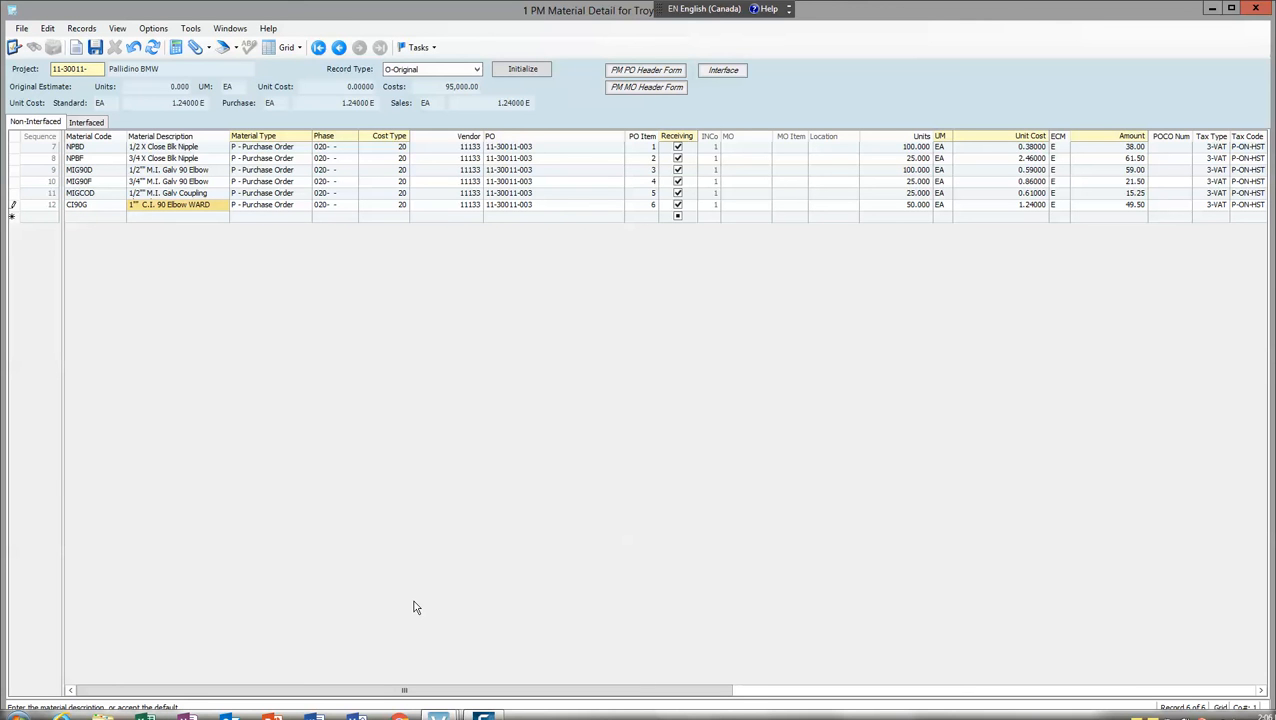
pyautogui.press('Tab')
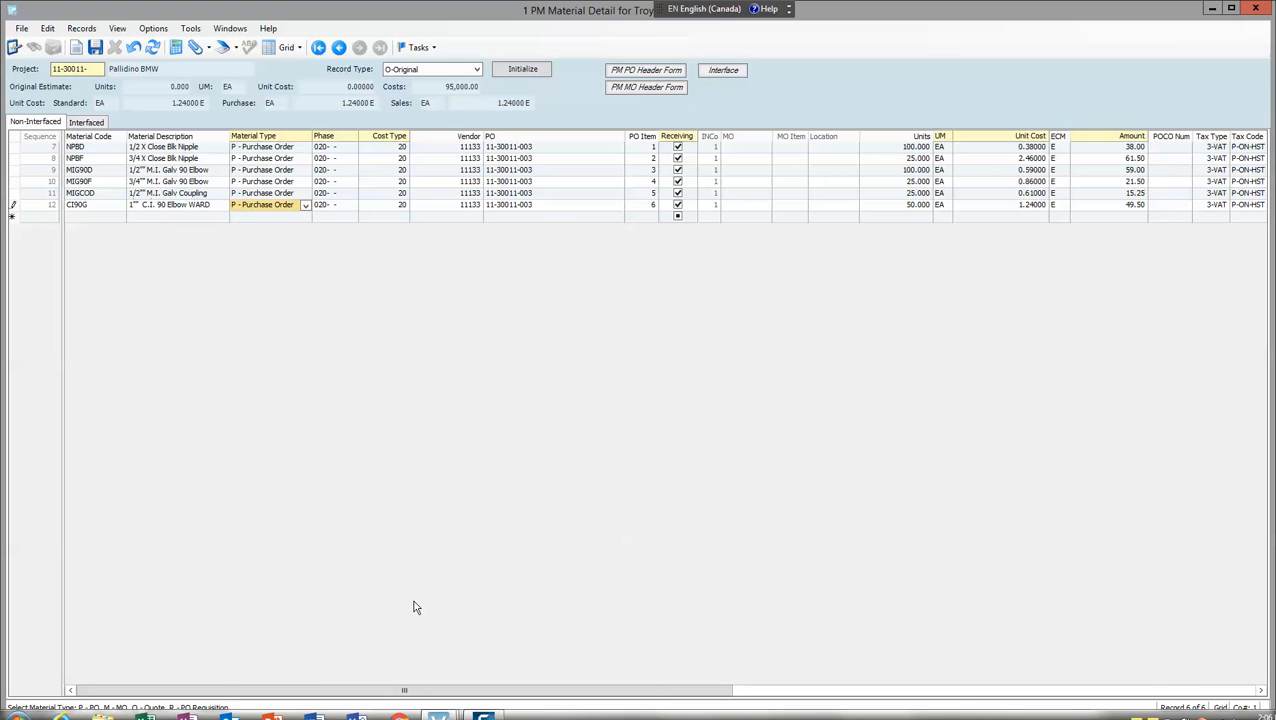
pyautogui.press('Tab')
pyautogui.press('Tab')
pyautogui.press('Tab')
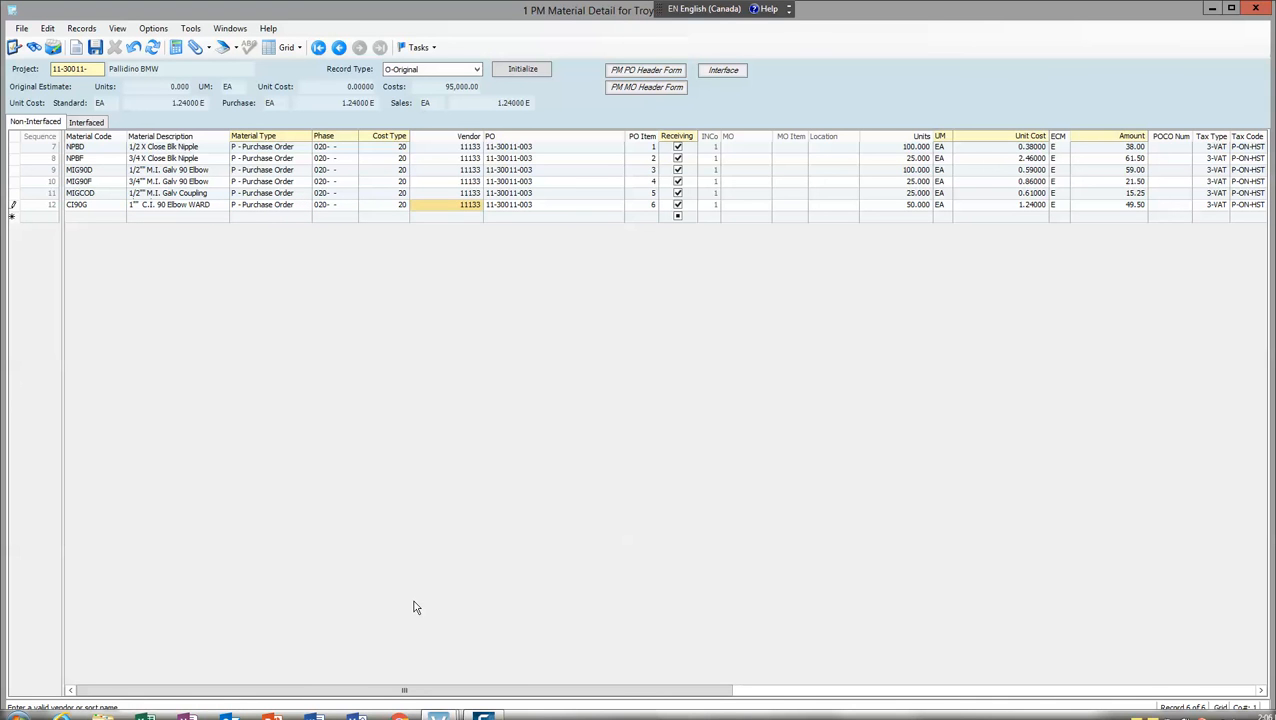
pyautogui.press('Tab')
pyautogui.press('Tab')
pyautogui.press('Tab')
pyautogui.press('Tab')
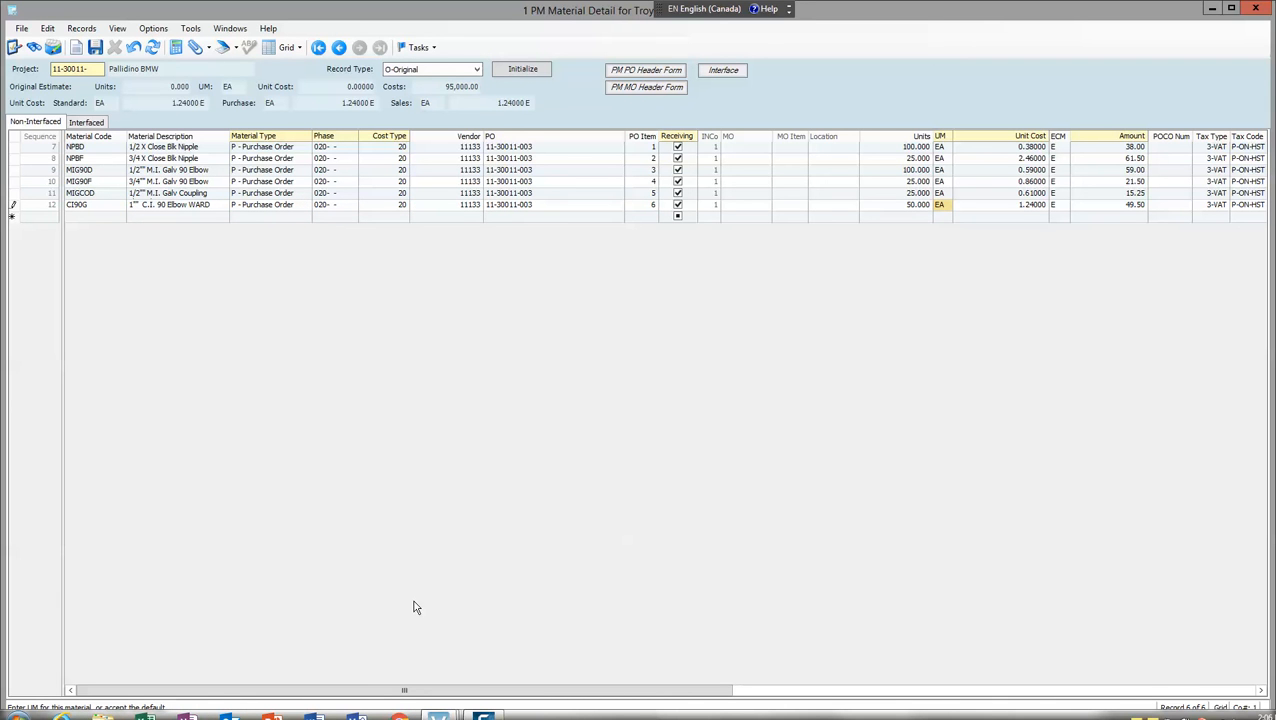
pyautogui.hotkey('shift', 'Tab')
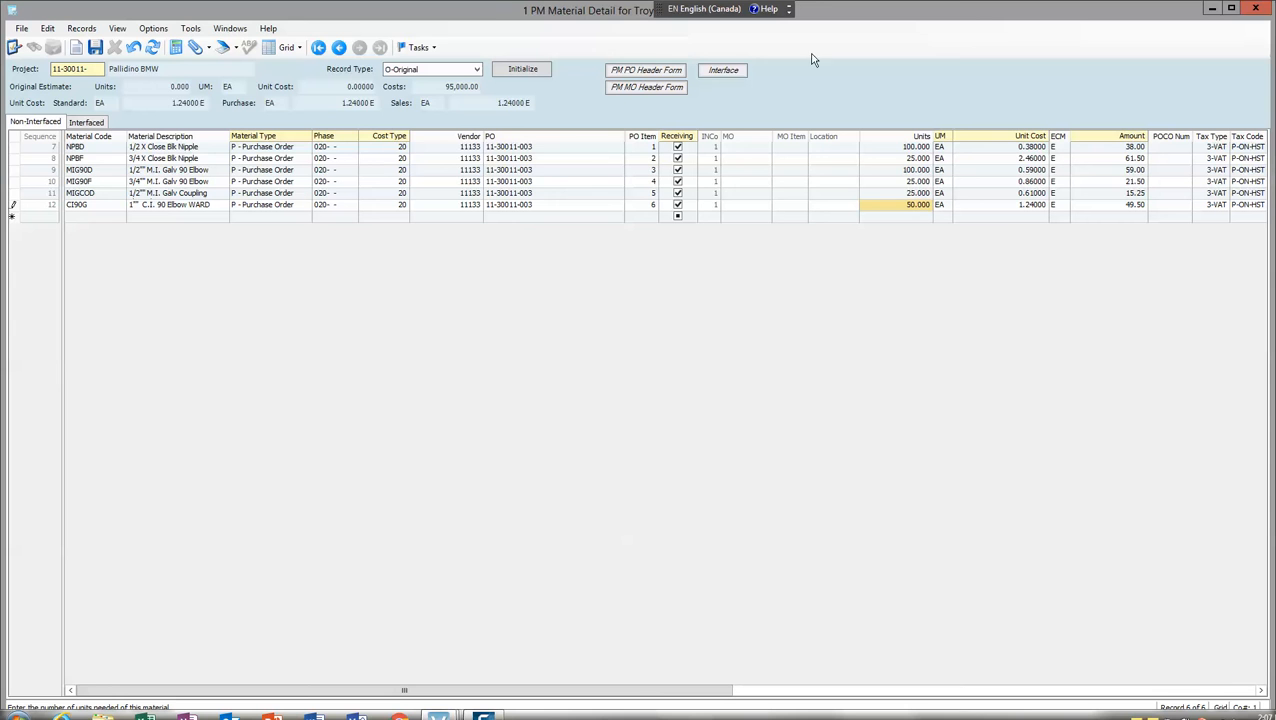
# Check the project's Interface form for purchase orders ready to interface, and close the form
pyautogui.click(724, 72)
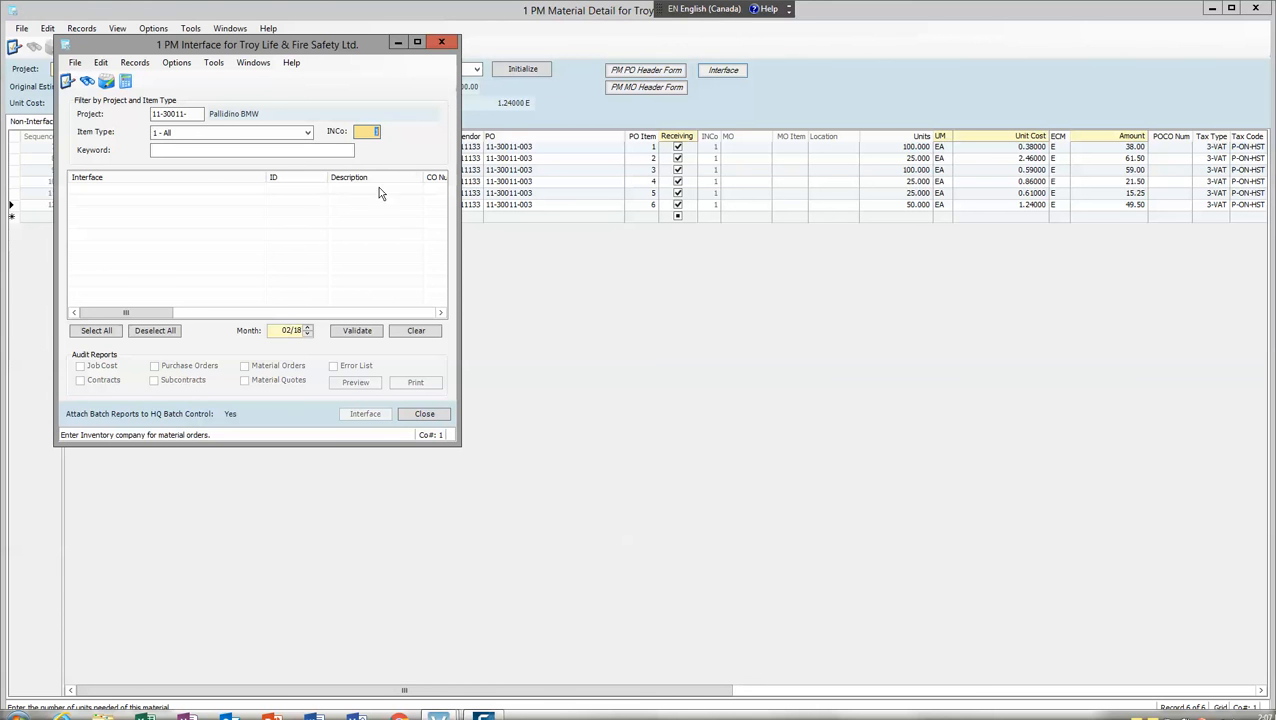
pyautogui.click(441, 42)
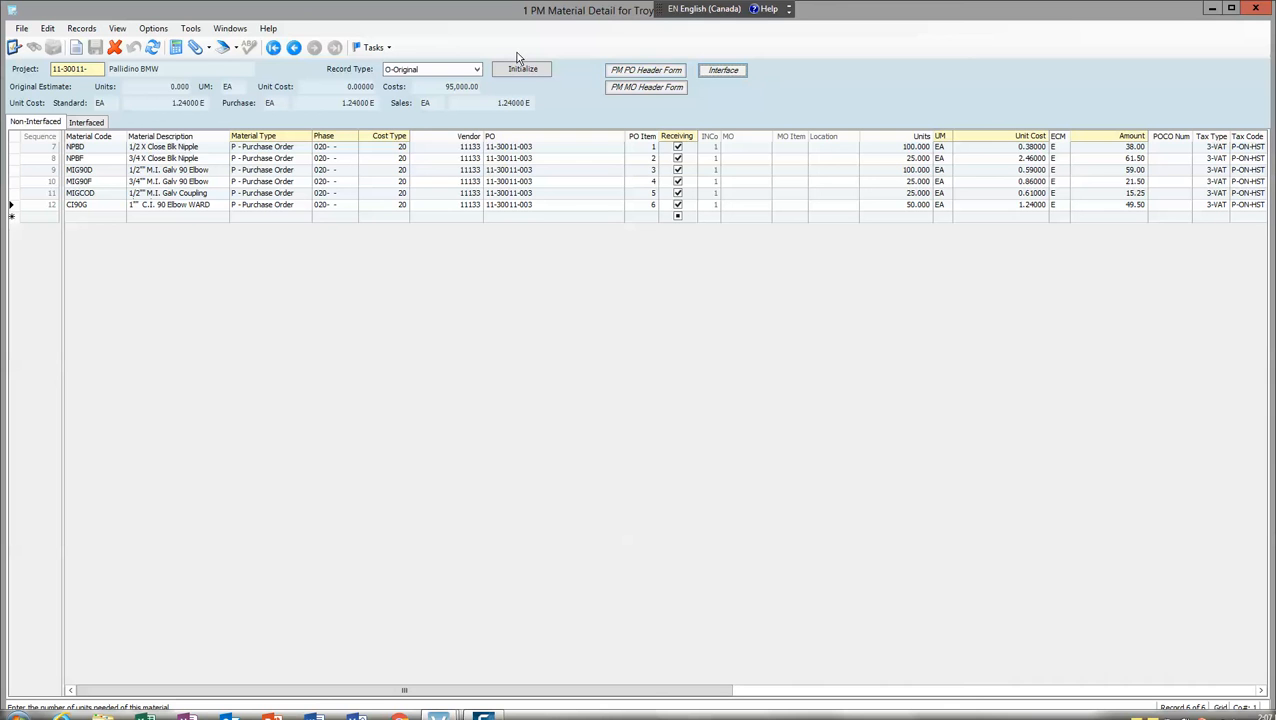
# Open the PM PO header form for the purchase order and enter the buyer's ID number
pyautogui.click(641, 70)
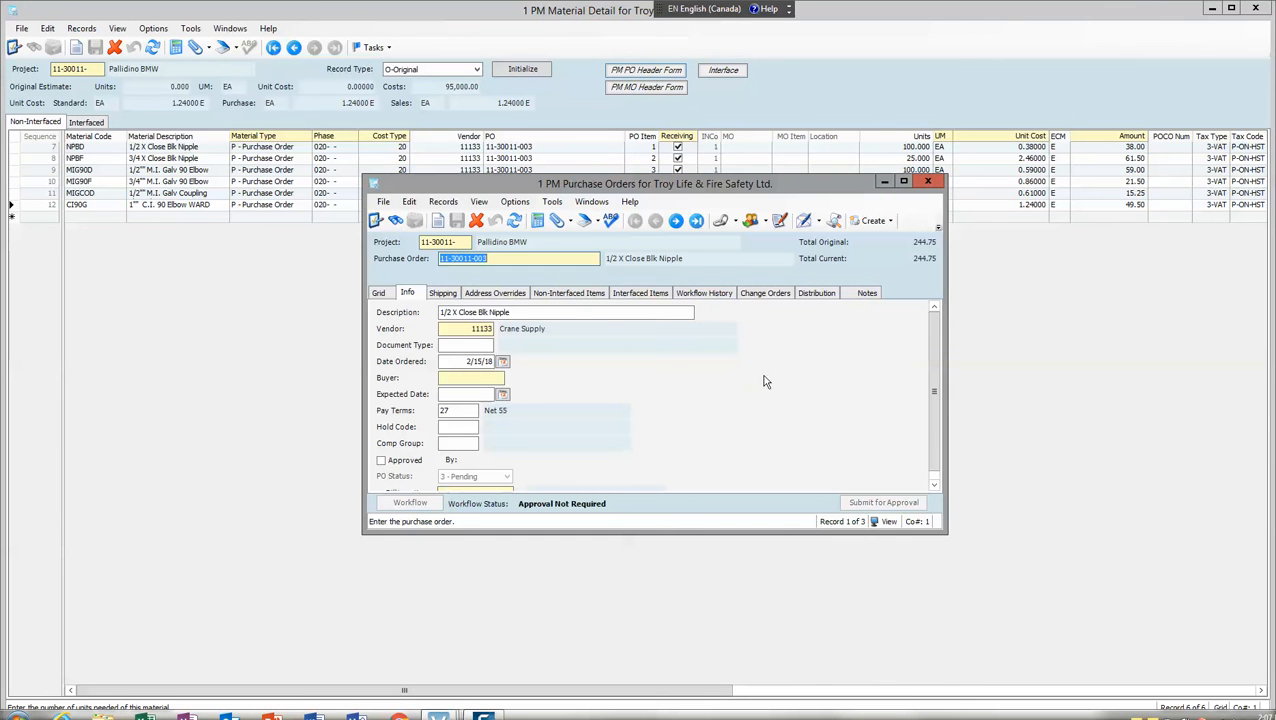
pyautogui.click(460, 378)
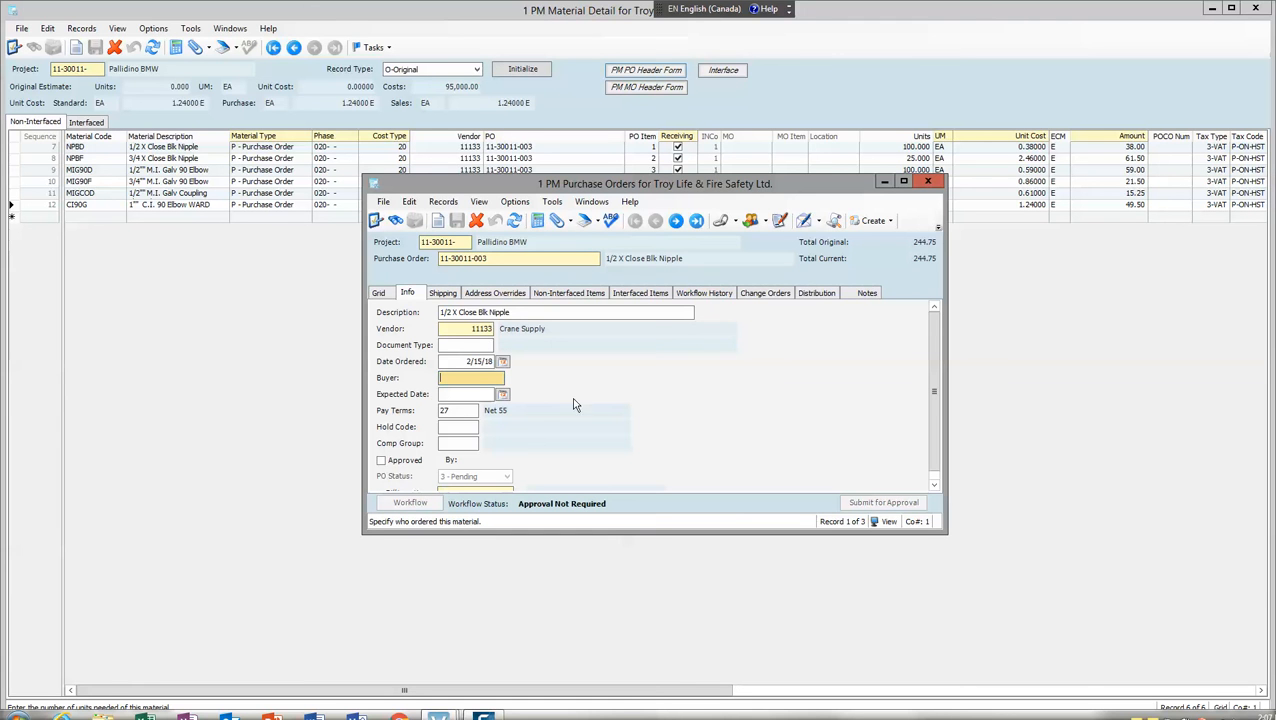
pyautogui.write('1000')
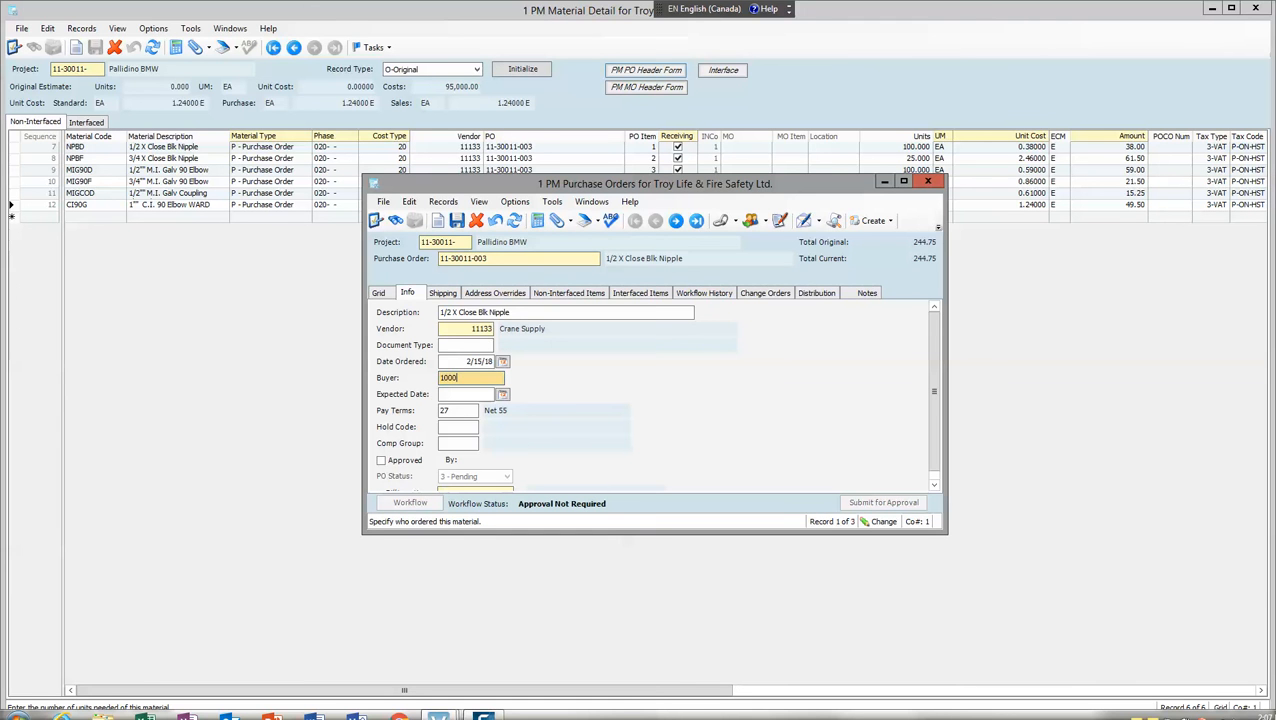
pyautogui.write('94')
pyautogui.press('Tab')
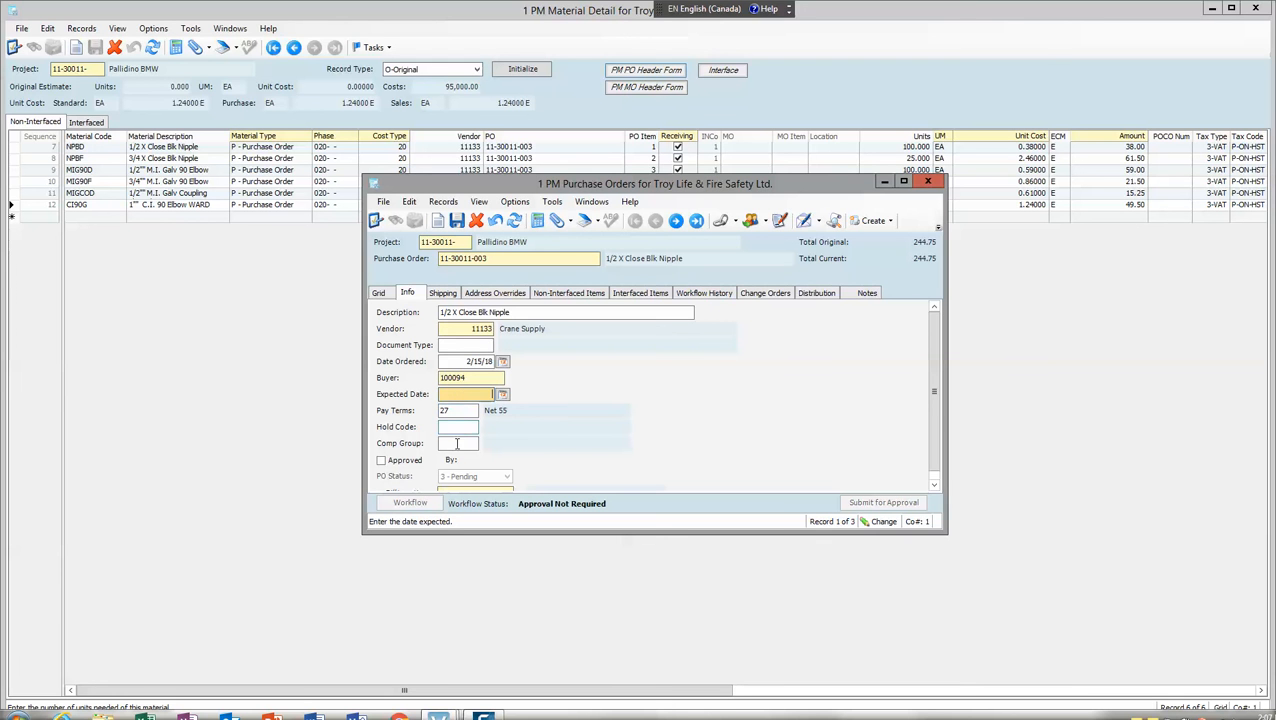
# Look up the shipping locations and set the purchase order's Bill Location to OWEN SOUND
pyautogui.scroll(-1, 934, 400)
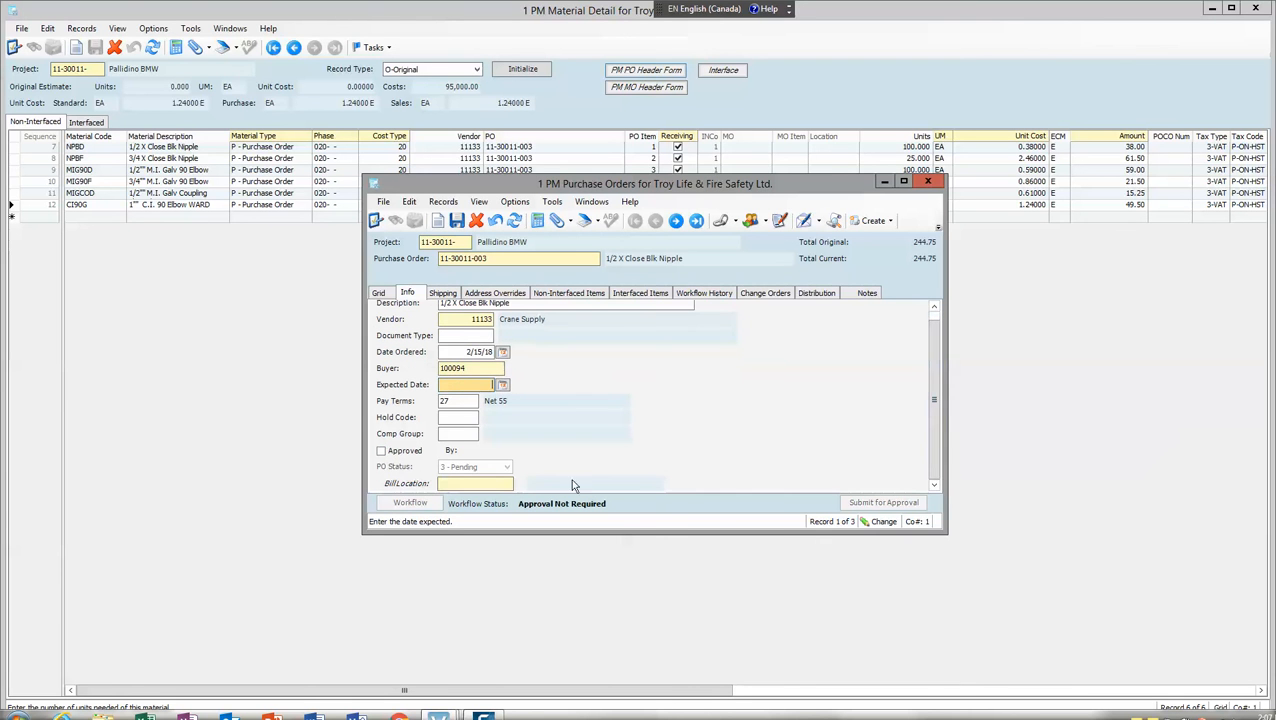
pyautogui.click(497, 483)
pyautogui.press('F4')
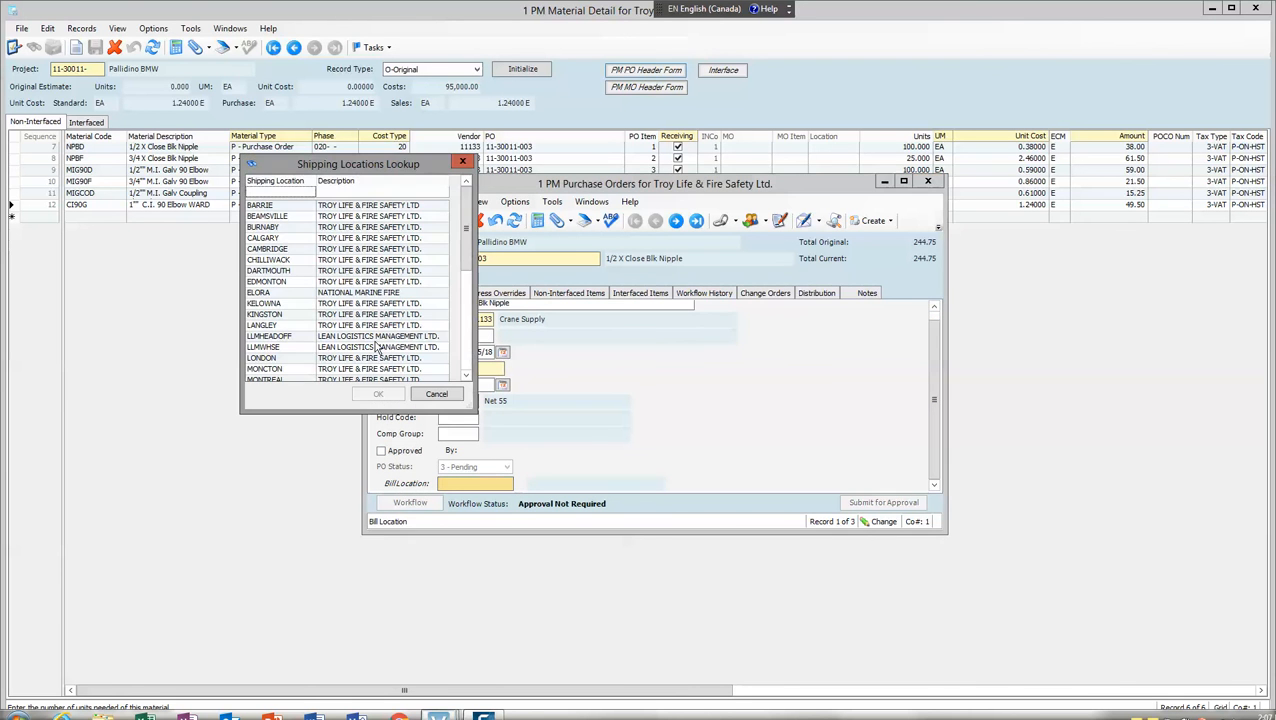
pyautogui.moveTo(466, 205); pyautogui.dragTo(465, 261)
pyautogui.click(278, 314)
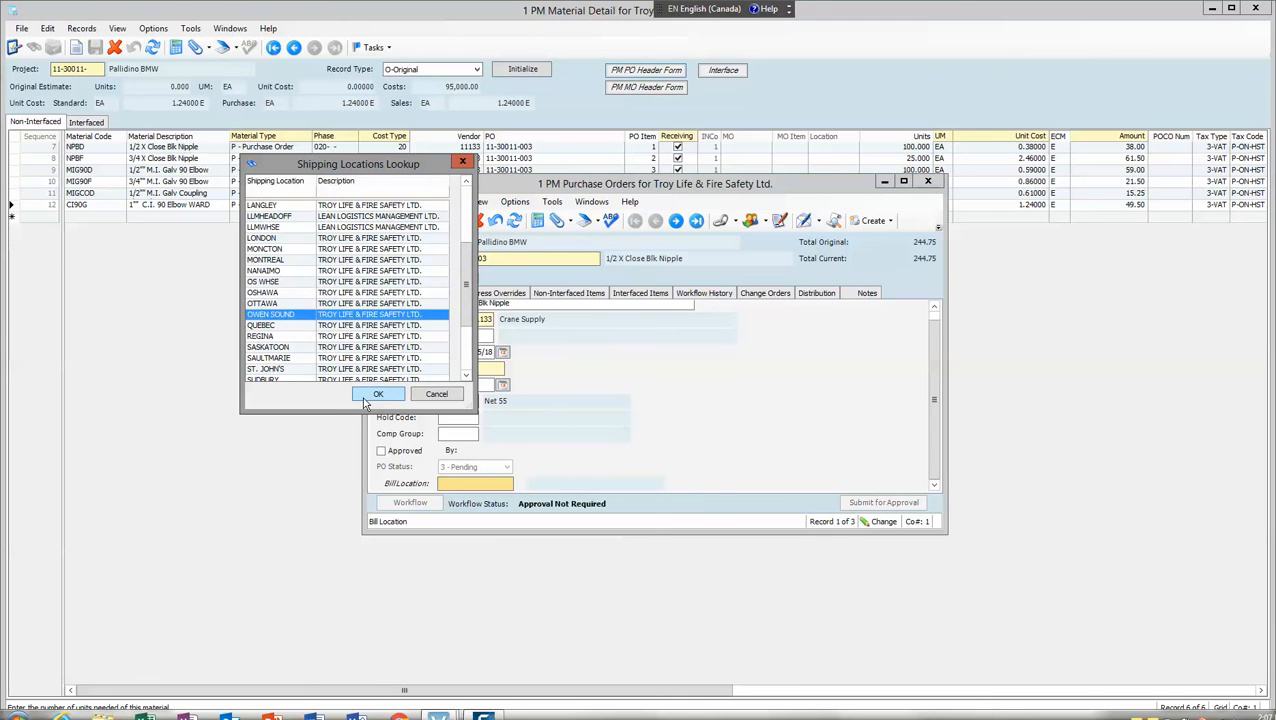
pyautogui.click(368, 398)
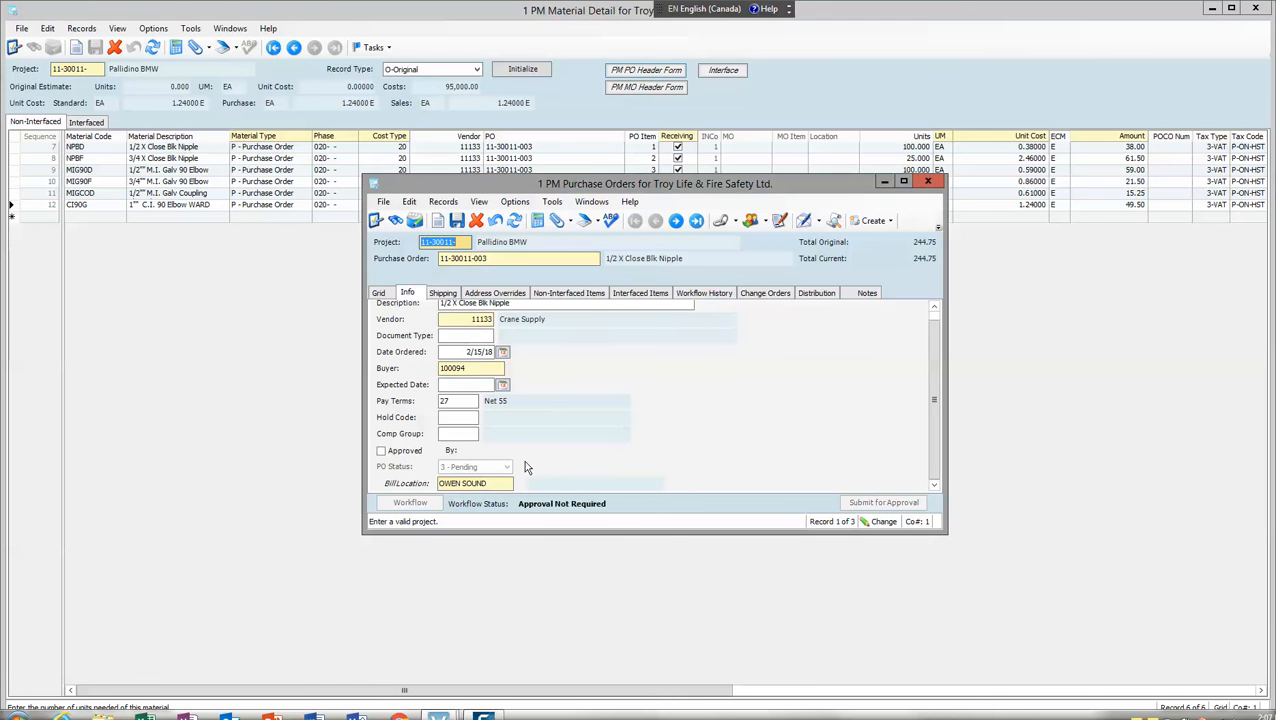
# Mark the purchase order as Approved, check its shipping details, and save and close the header
pyautogui.click(381, 452)
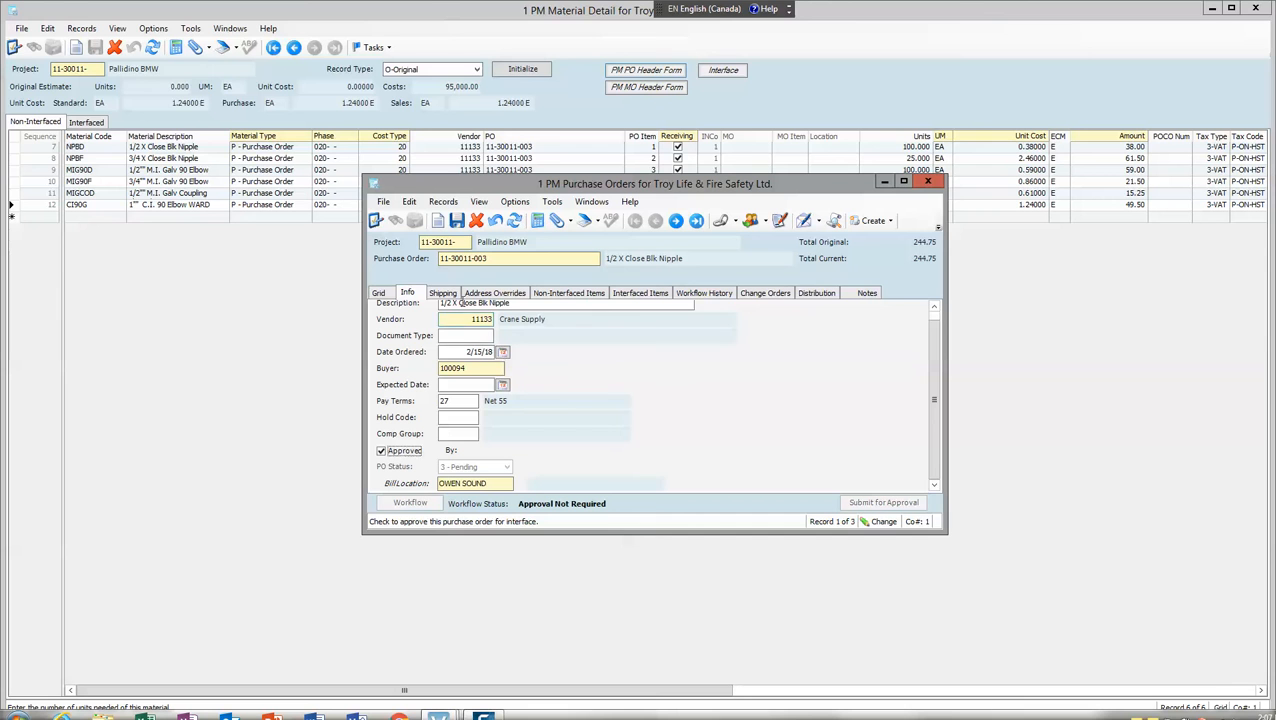
pyautogui.click(455, 295)
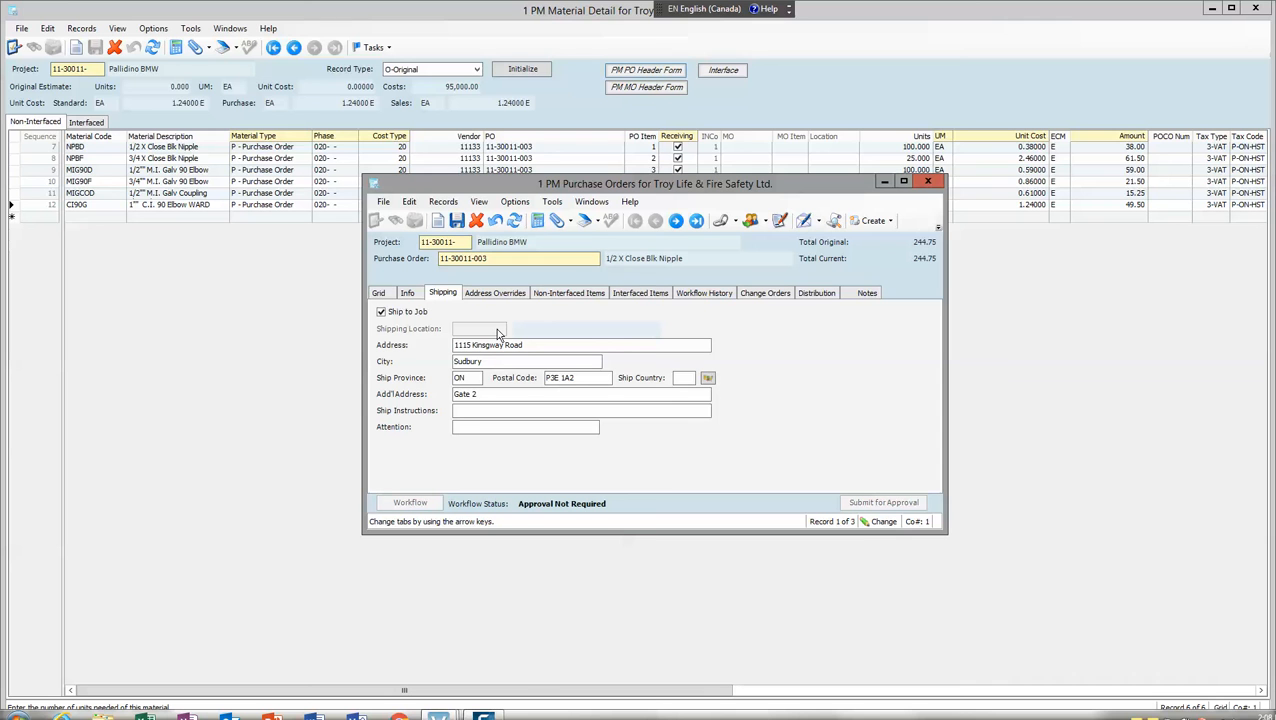
pyautogui.click(408, 293)
pyautogui.click(457, 222)
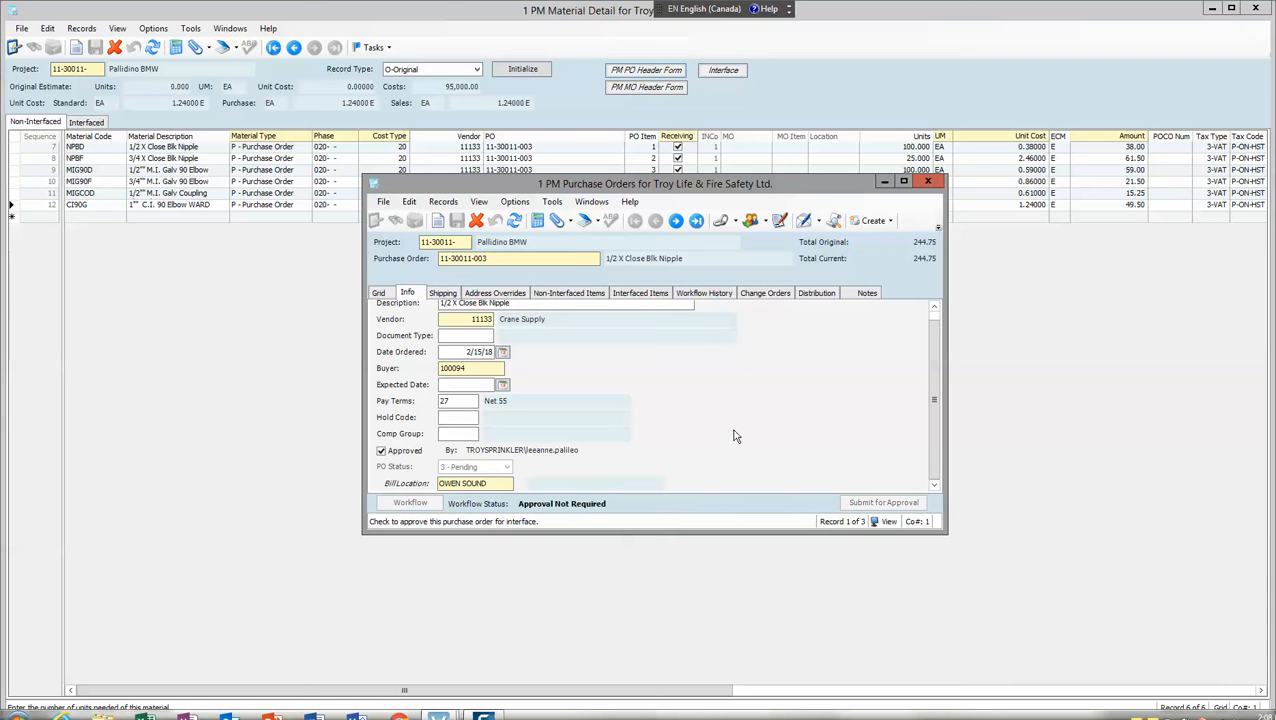
pyautogui.click(928, 182)
# Validate the selected original purchase order for month 02/18 and interface it
pyautogui.click(740, 68)
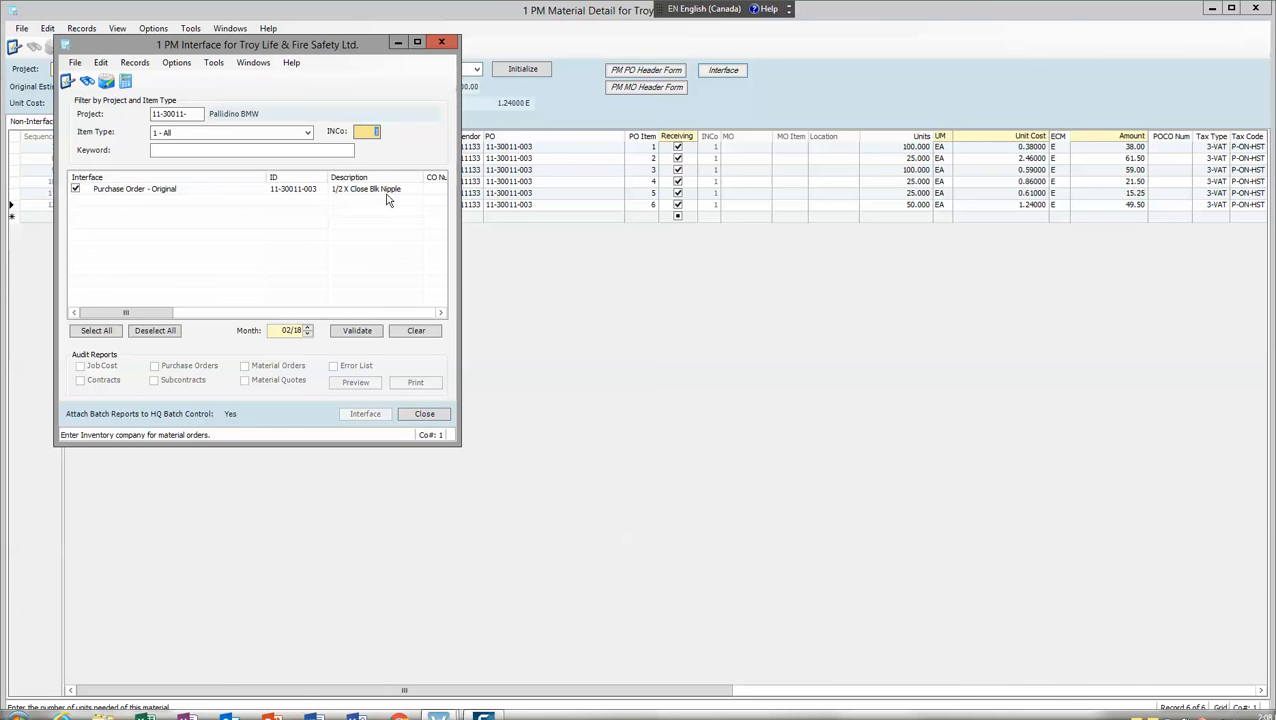
pyautogui.click(363, 330)
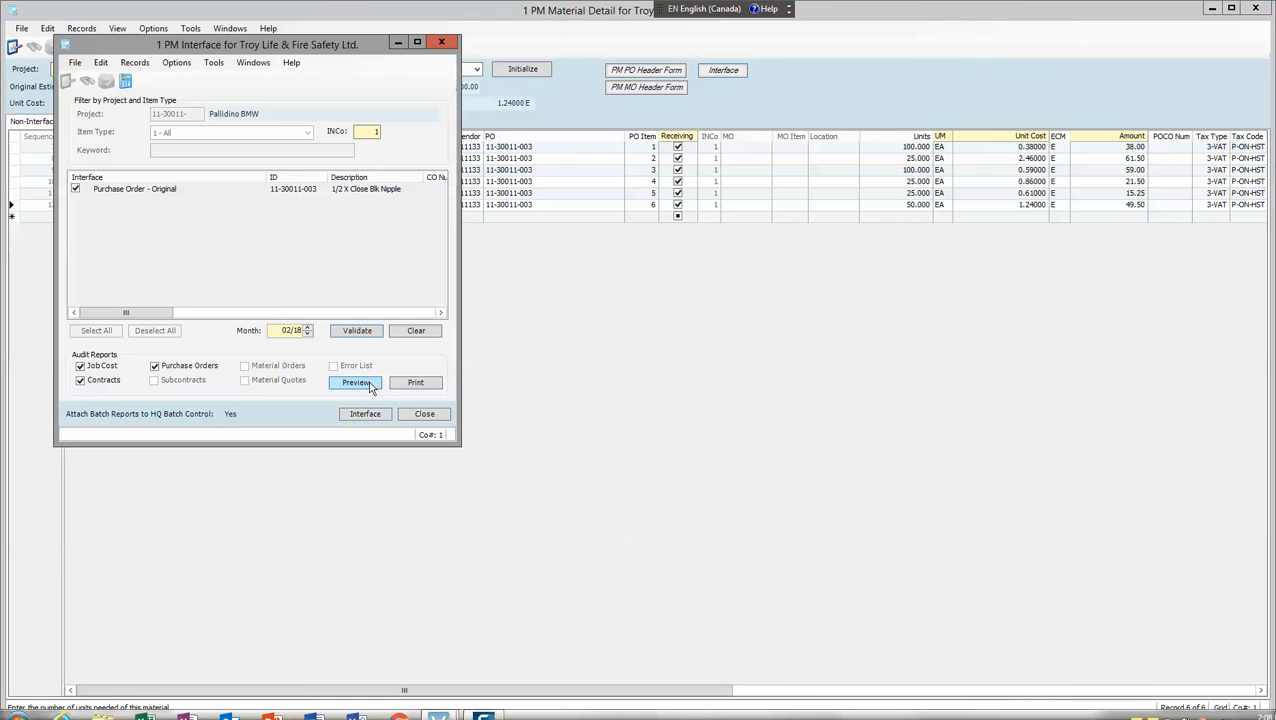
pyautogui.click(377, 416)
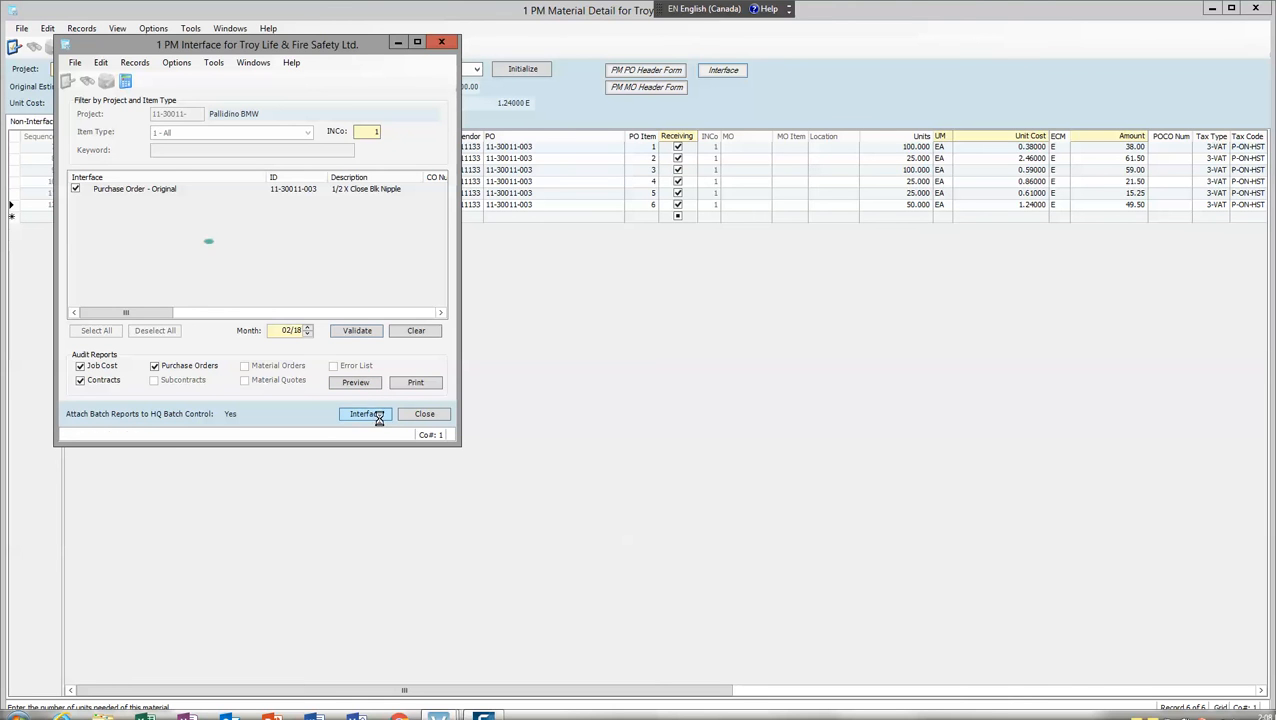